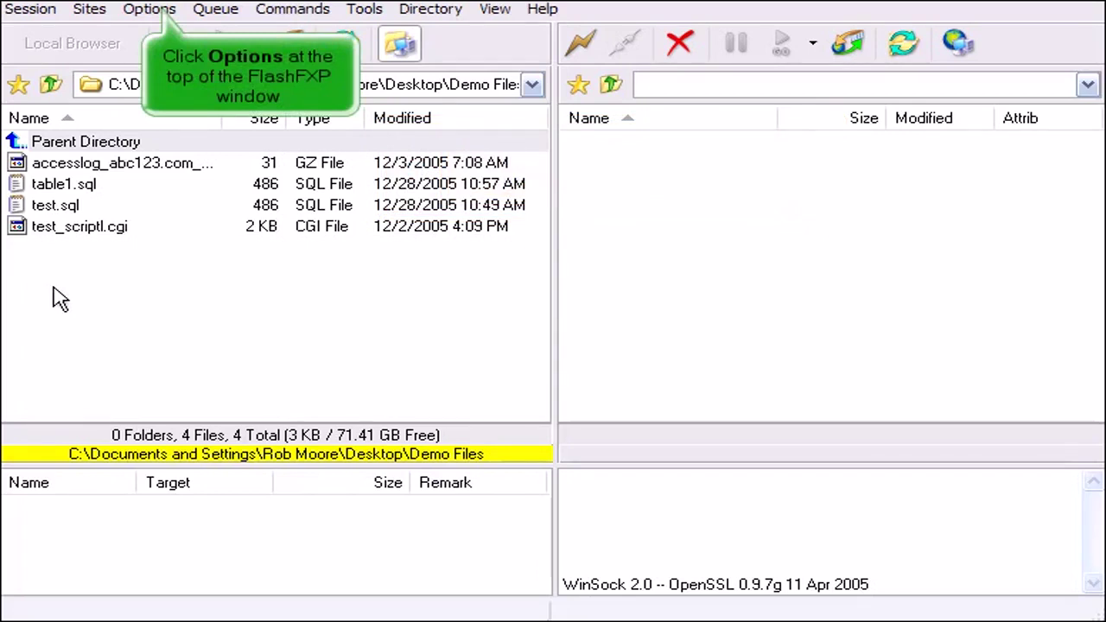
- Open Options > Preferences to view General settings (timeout 40, retry delay 120, 10 retries)
click(148, 11)
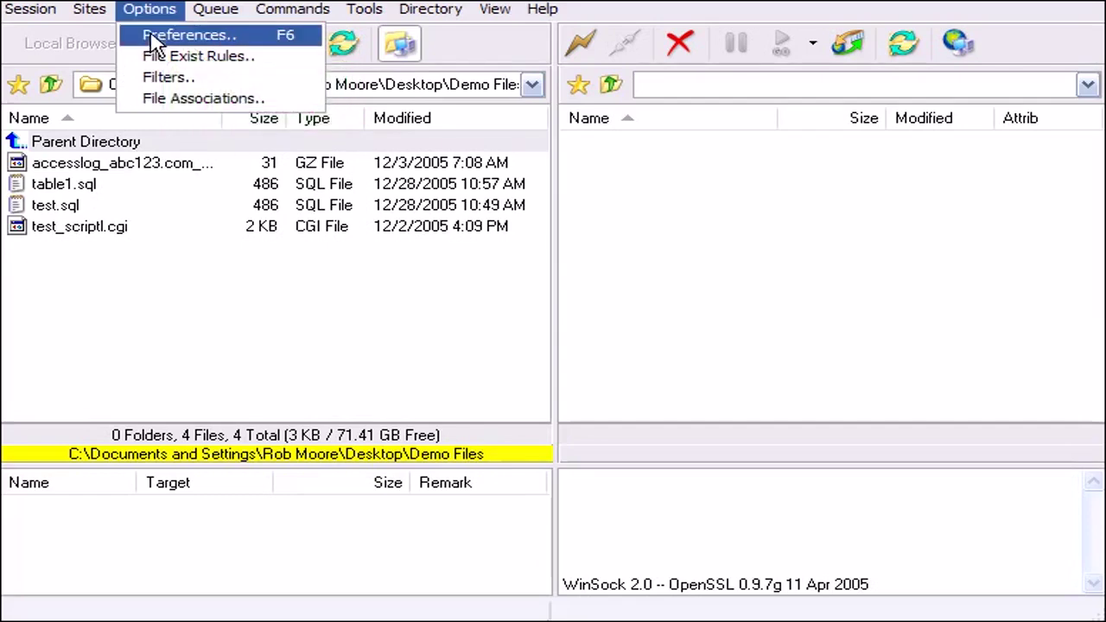
click(156, 39)
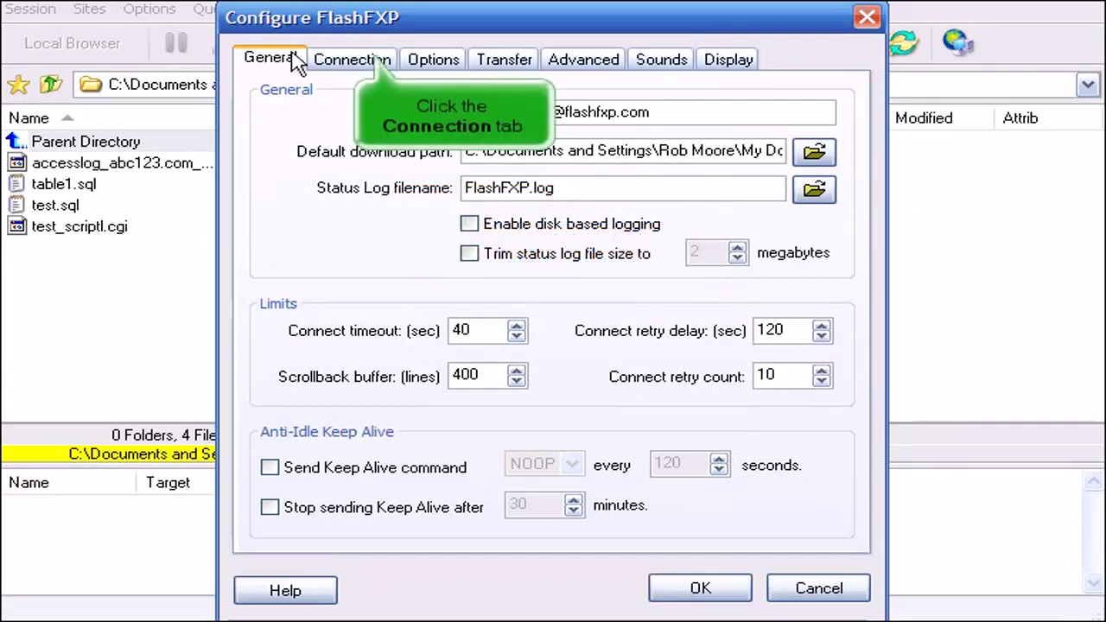
- Review the Connection and Options tabs, ending on Transfer (Auto mode, 3 retries)
click(358, 69)
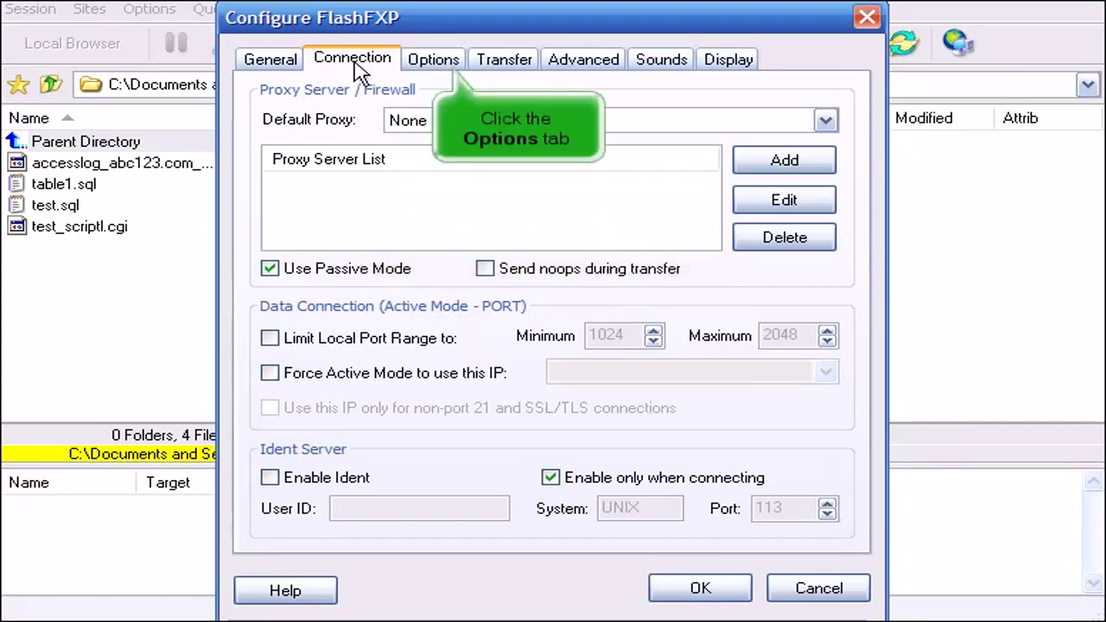
click(435, 69)
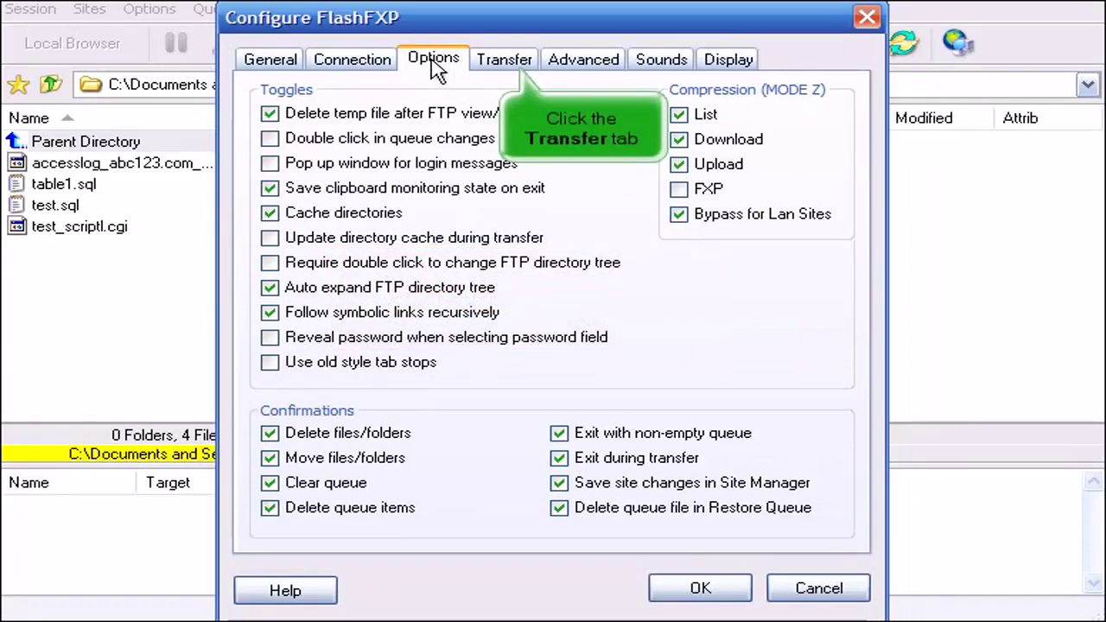
click(494, 69)
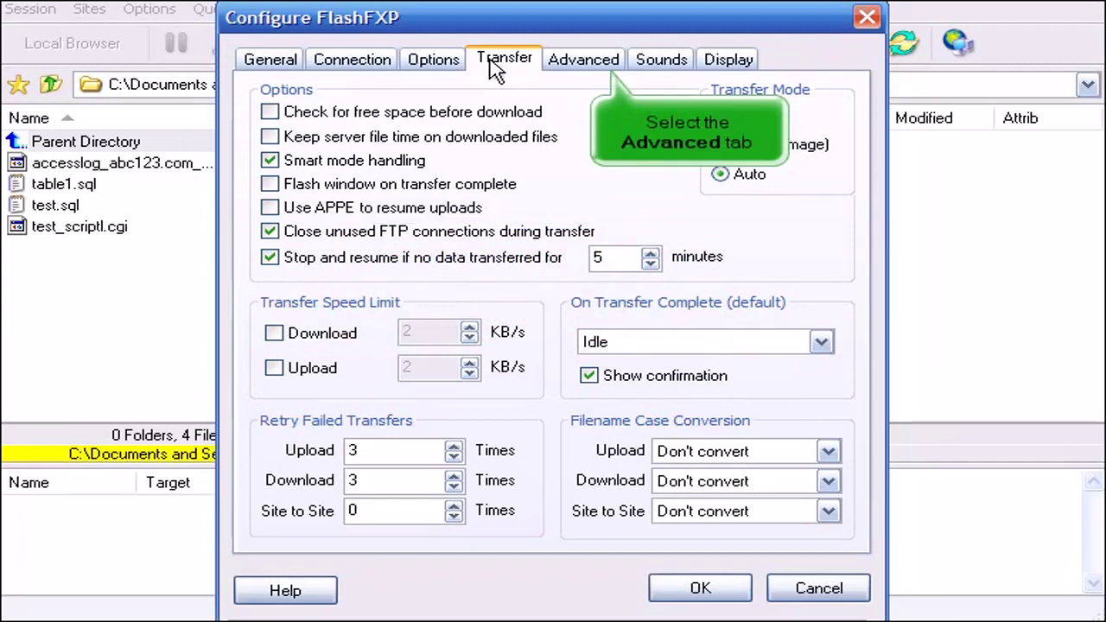
- Review the Advanced tab, then the Sounds tab with every event set to none
click(586, 69)
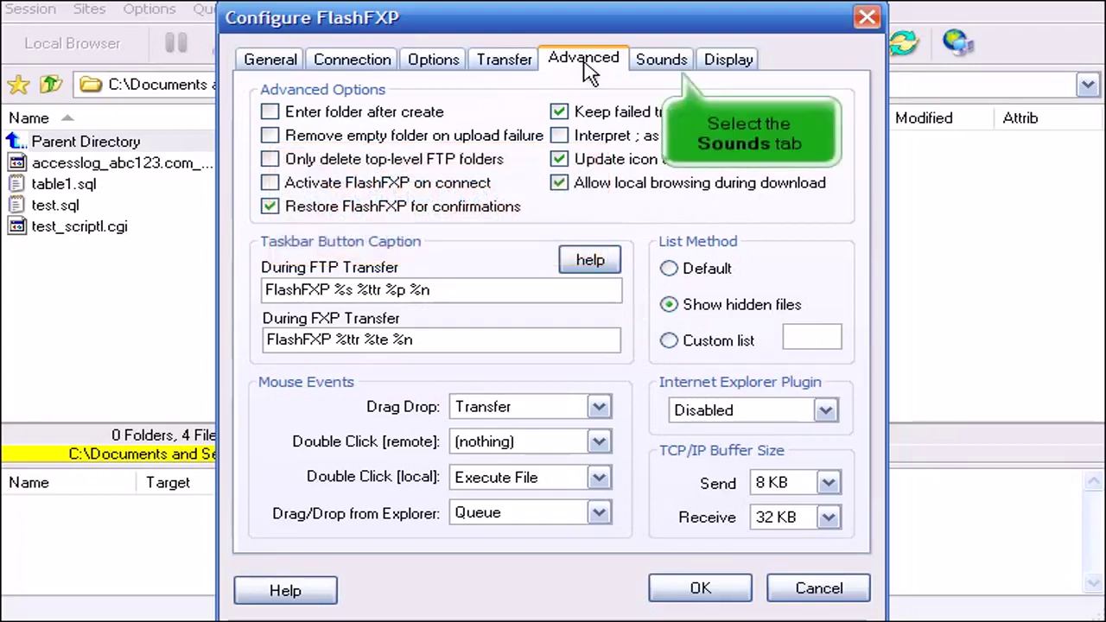
click(665, 68)
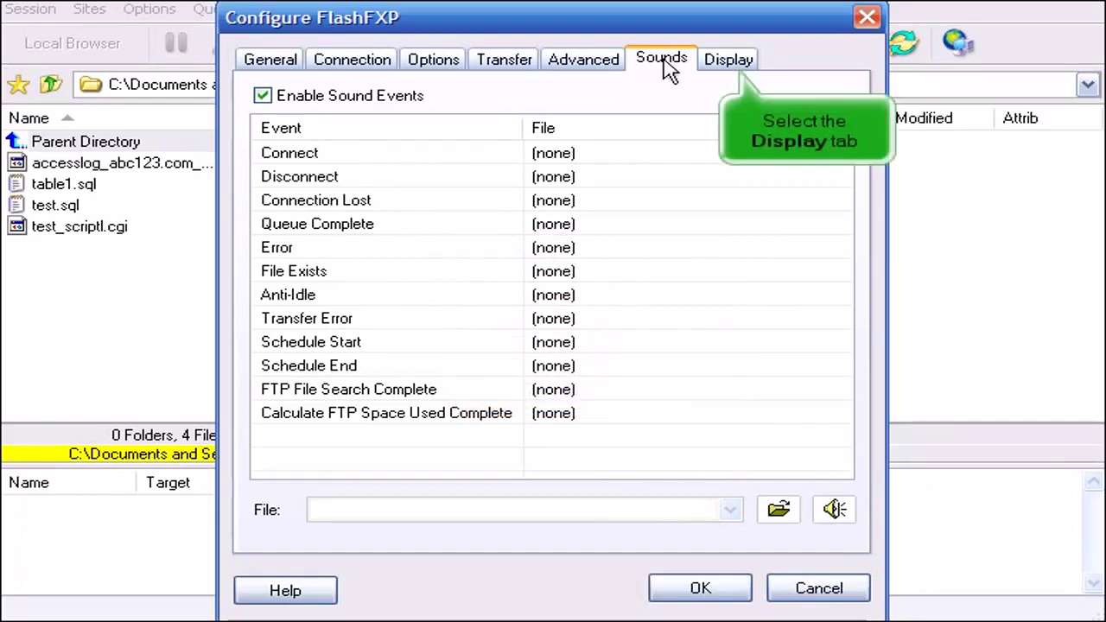
- Review the Display tab and keep Display File Size As set to Auto
click(721, 69)
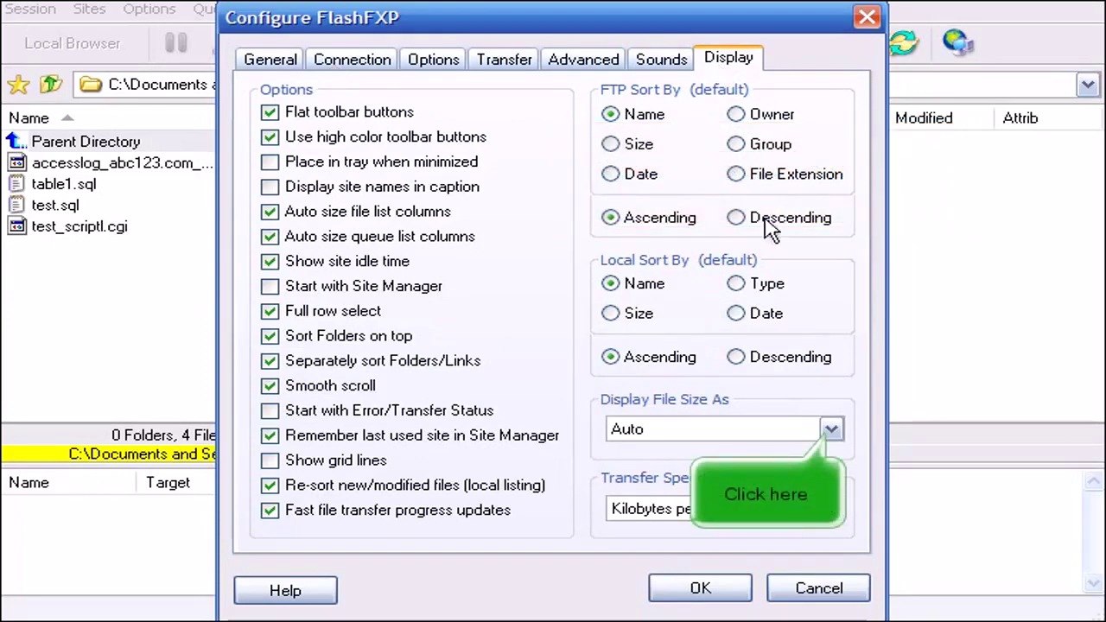
click(831, 429)
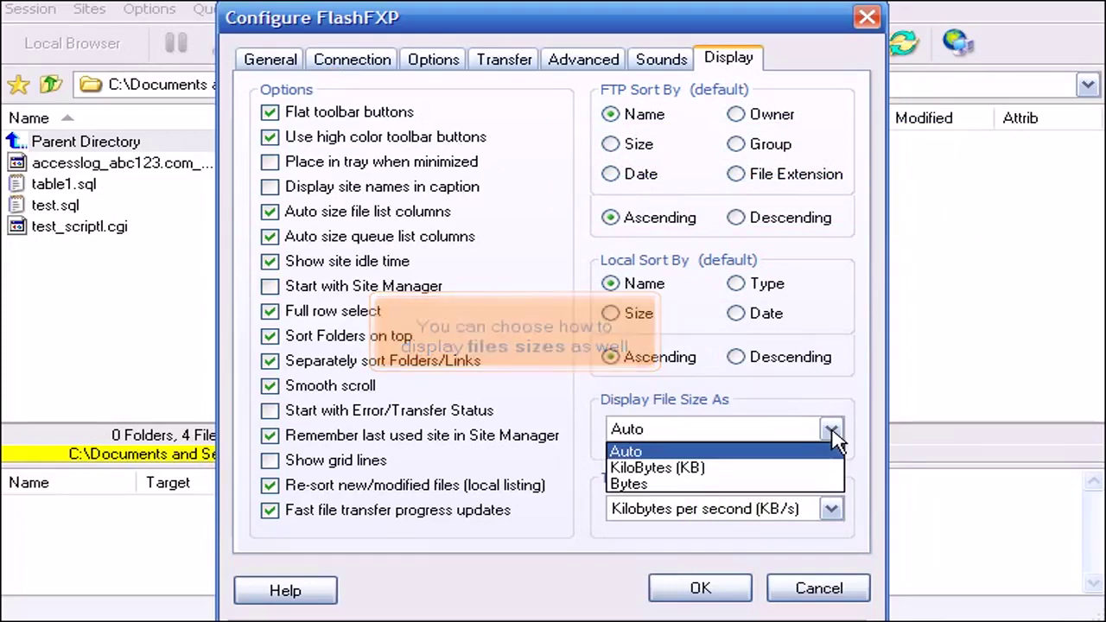
click(831, 432)
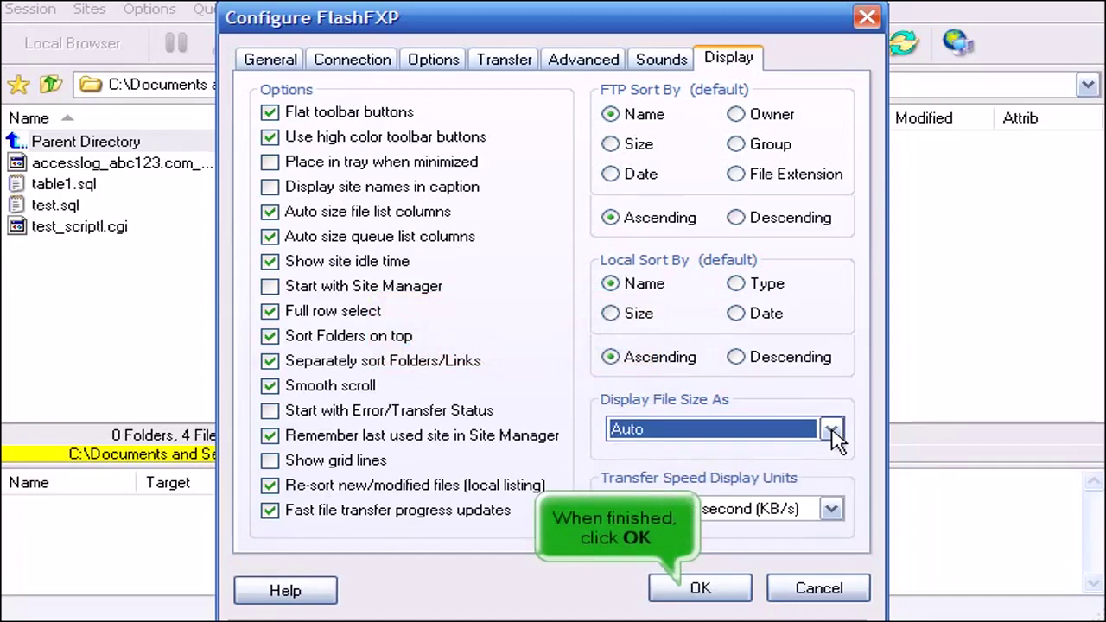
click(731, 593)
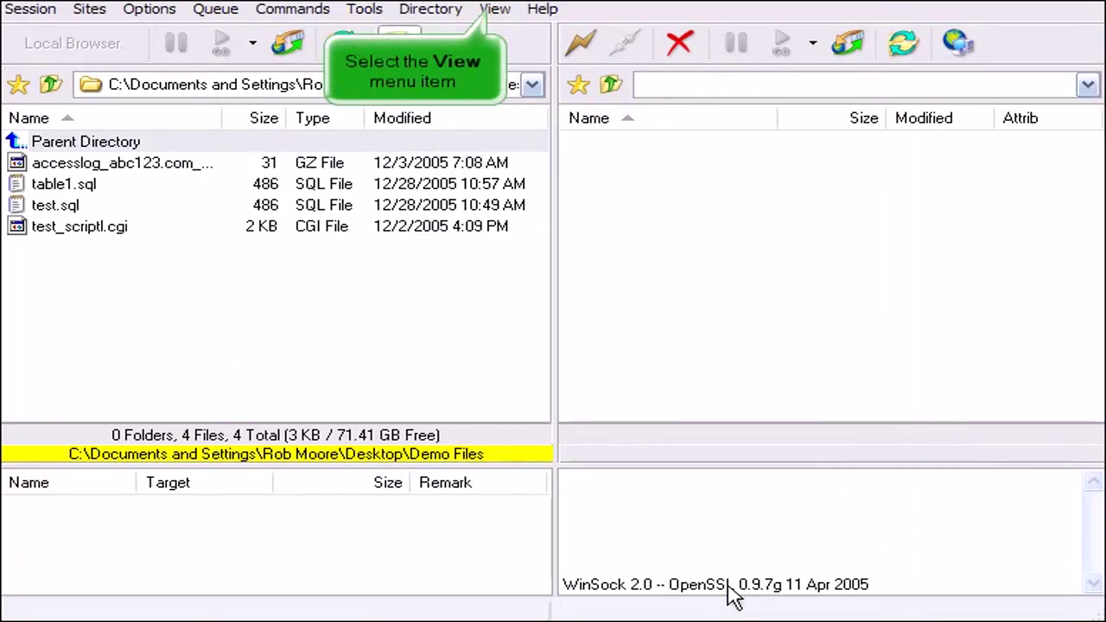
click(496, 12)
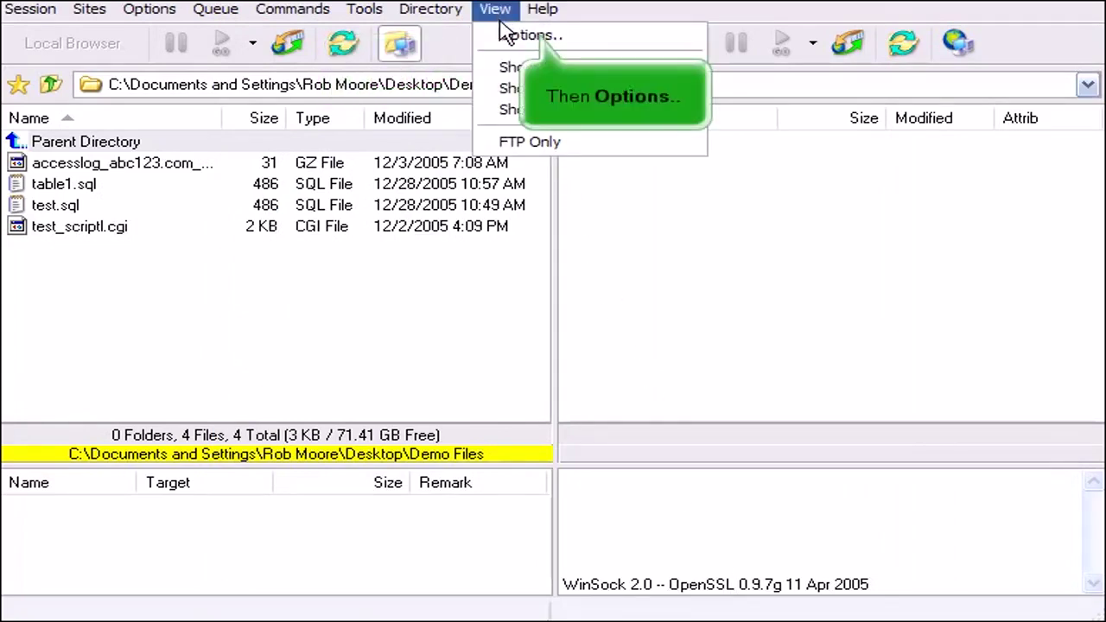
click(515, 37)
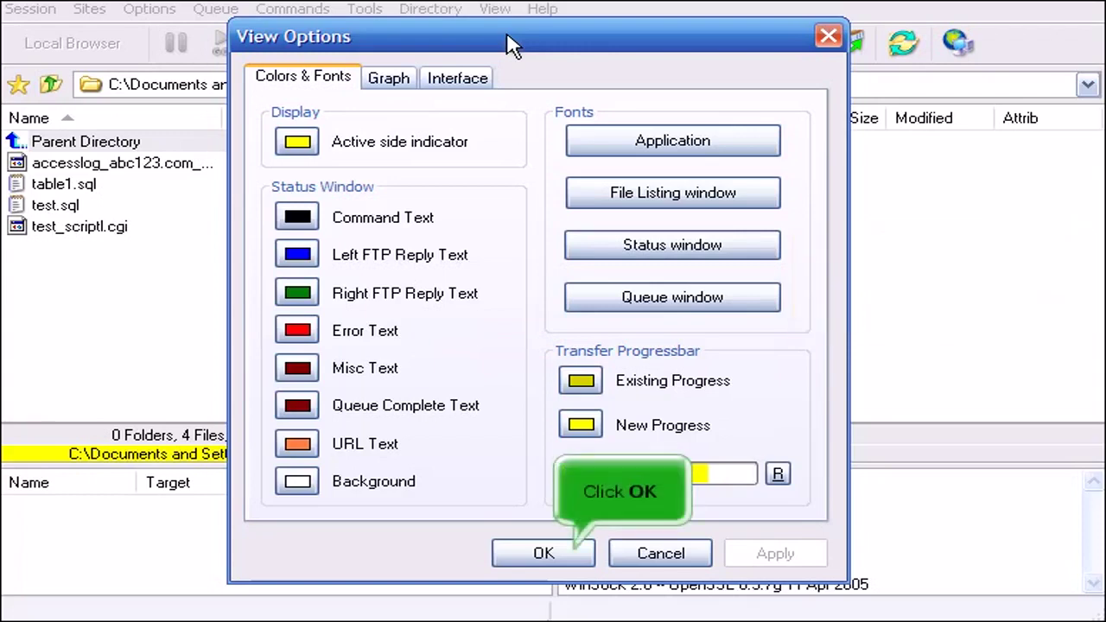
click(529, 555)
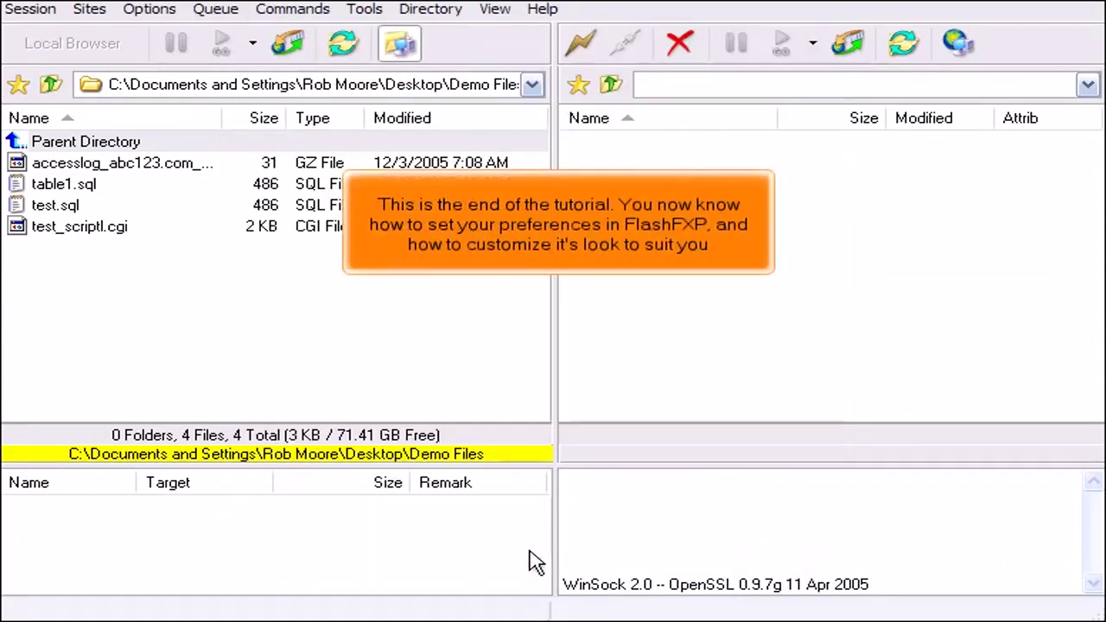